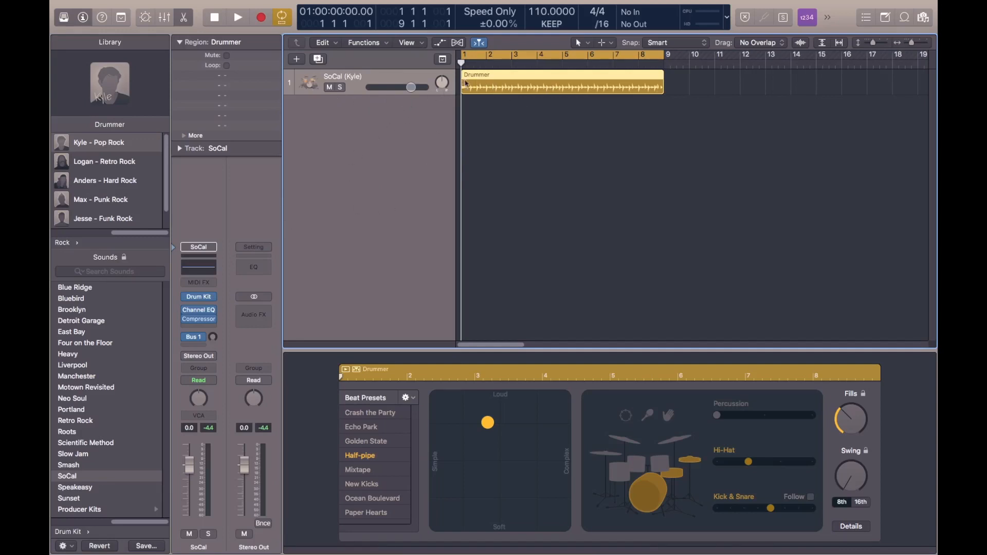
# Open the Compressor on the SoCal channel and try the Studio VCA and Studio FET models, keeping Platinum Digital.
pyautogui.click(202, 322)
pyautogui.moveTo(525, 96); pyautogui.dragTo(566, 63)
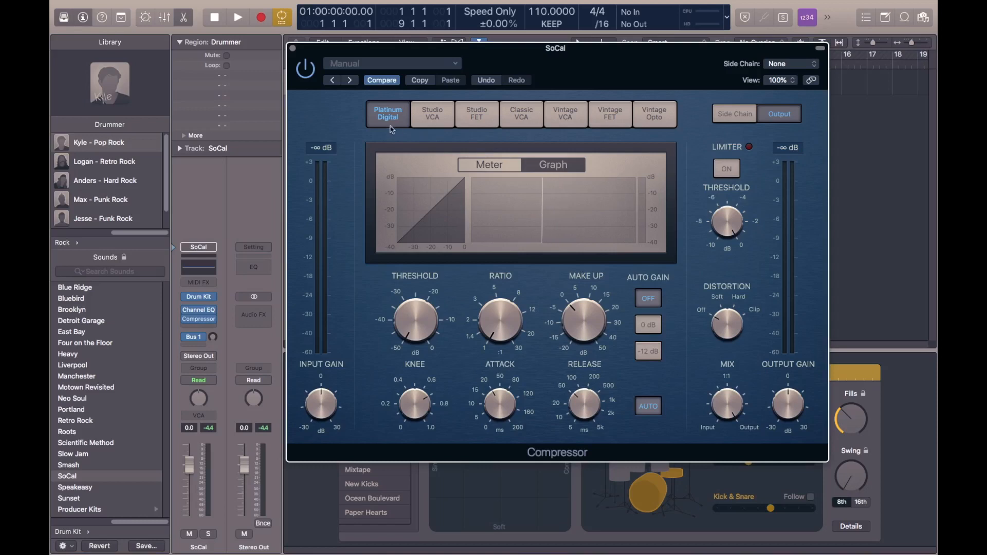
pyautogui.click(446, 122)
pyautogui.click(477, 114)
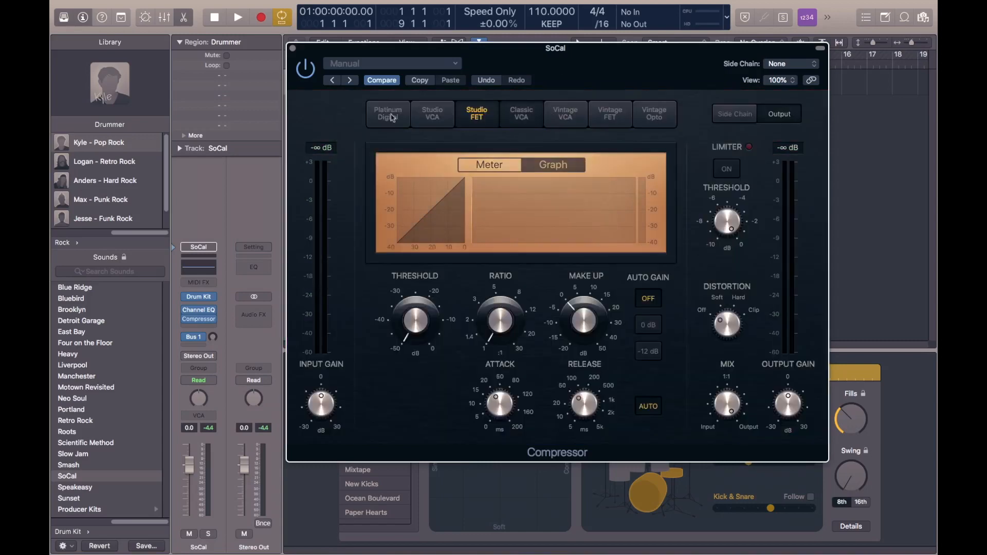
pyautogui.click(392, 117)
pyautogui.moveTo(504, 55); pyautogui.dragTo(487, 115)
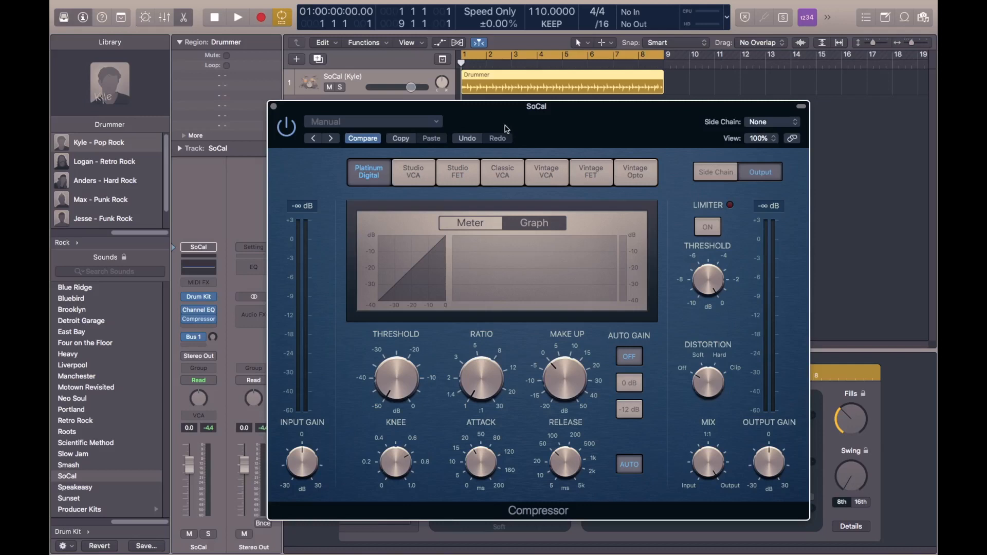
# Raise the compressor's threshold to its 0 dB maximum and play the drum loop.
pyautogui.moveTo(419, 389)
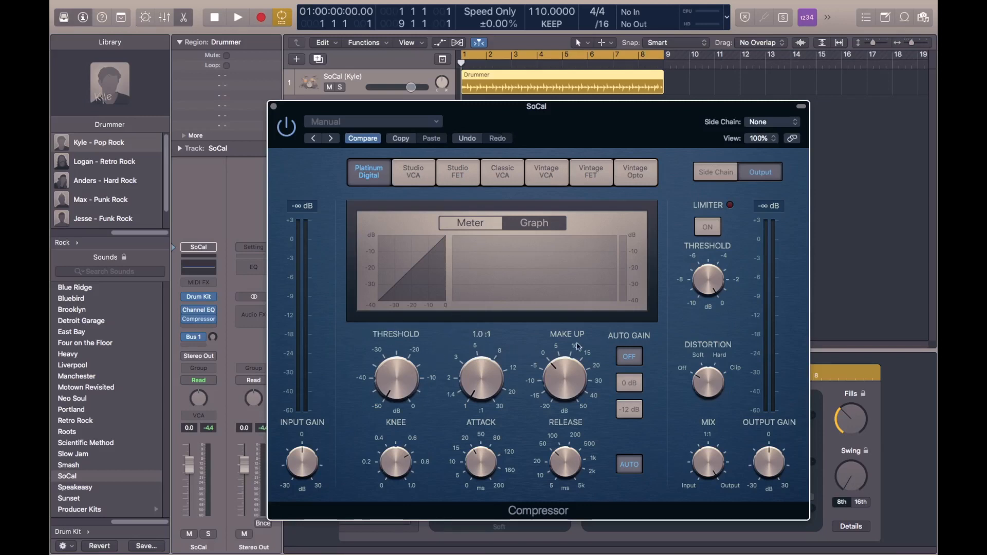
pyautogui.moveTo(407, 374)
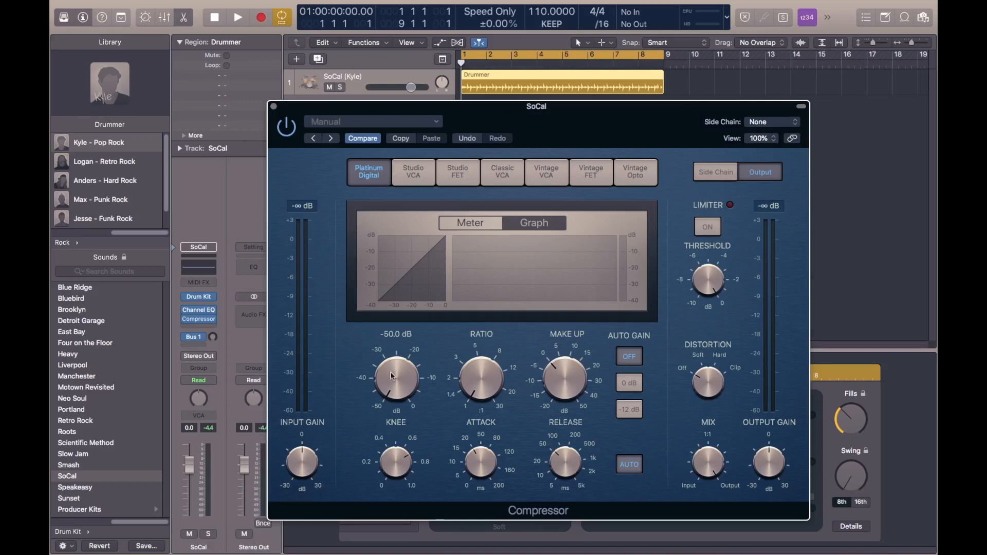
pyautogui.moveTo(392, 376); pyautogui.dragTo(393, 288)
pyautogui.press('space')
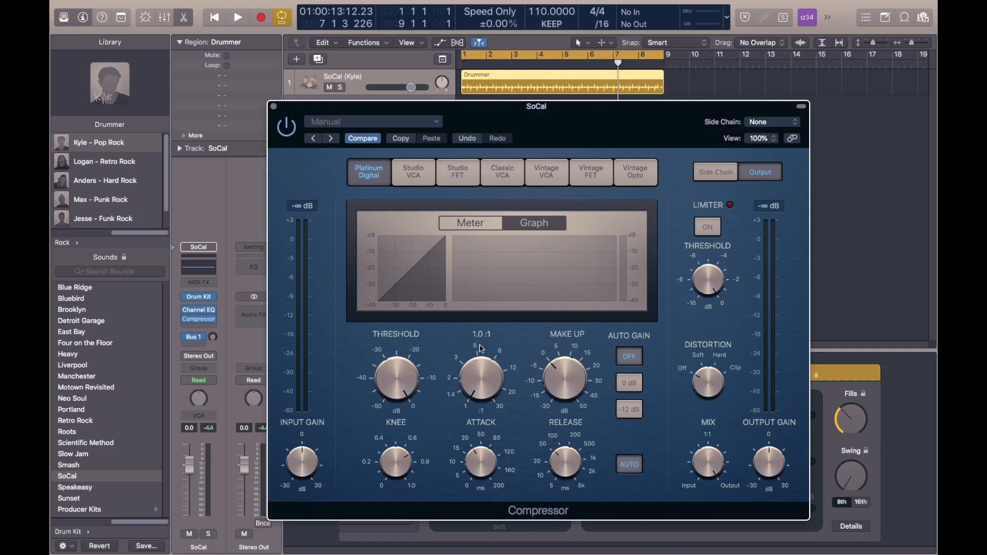
# Set the threshold to -15.5 dB and the ratio to 2.8:1, and audition the drum loop.
pyautogui.moveTo(404, 378); pyautogui.dragTo(399, 415)
pyautogui.moveTo(406, 374); pyautogui.dragTo(407, 375)
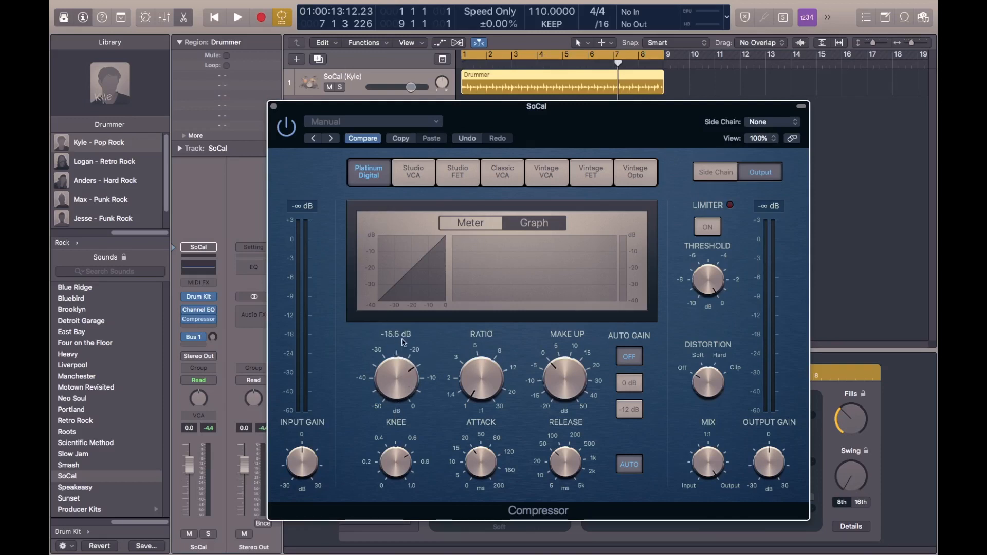
pyautogui.moveTo(479, 390); pyautogui.dragTo(485, 353)
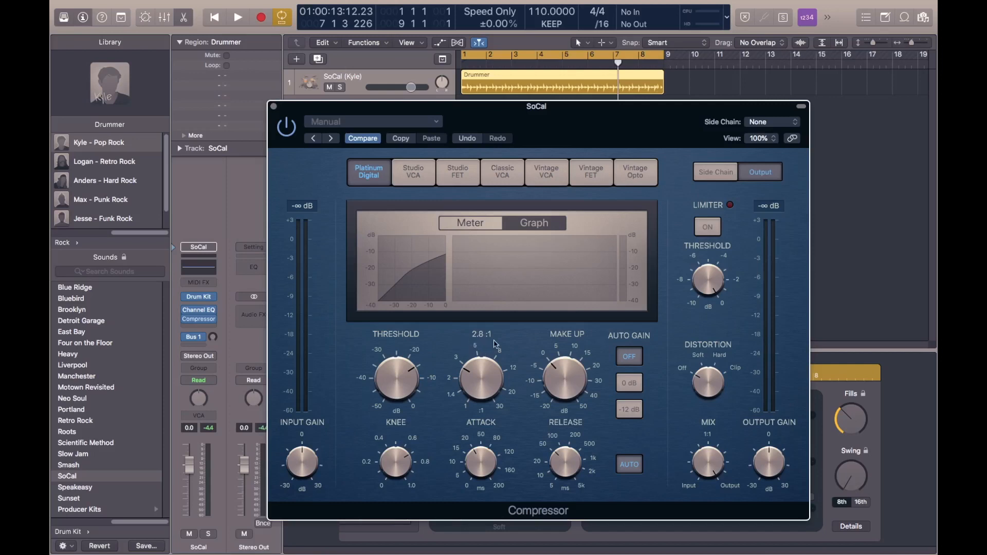
pyautogui.press('space')
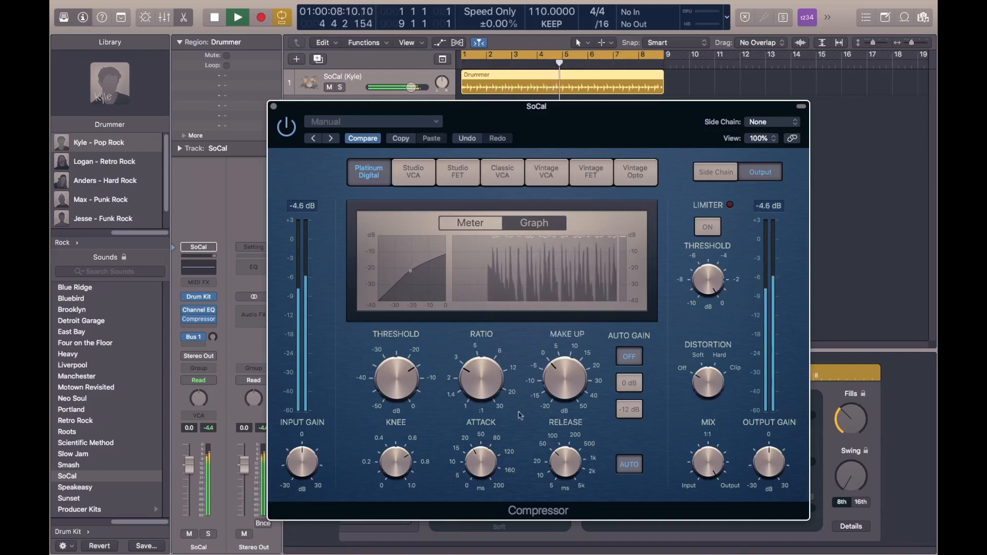
pyautogui.moveTo(499, 397)
pyautogui.press('space')
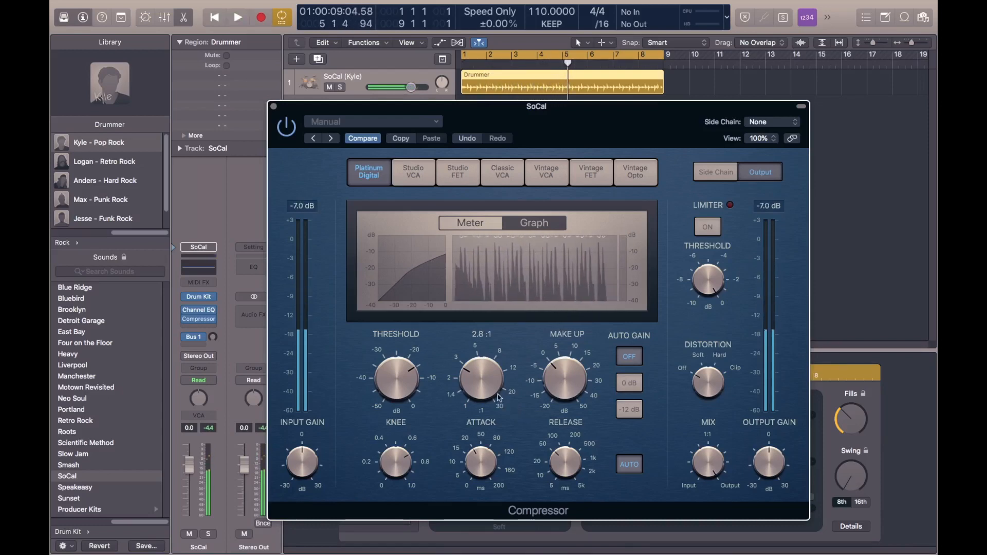
# Set the ratio to 6.1:1 and lower the threshold to -23.5 dB while auditioning the drum loop.
pyautogui.moveTo(499, 397); pyautogui.dragTo(488, 351)
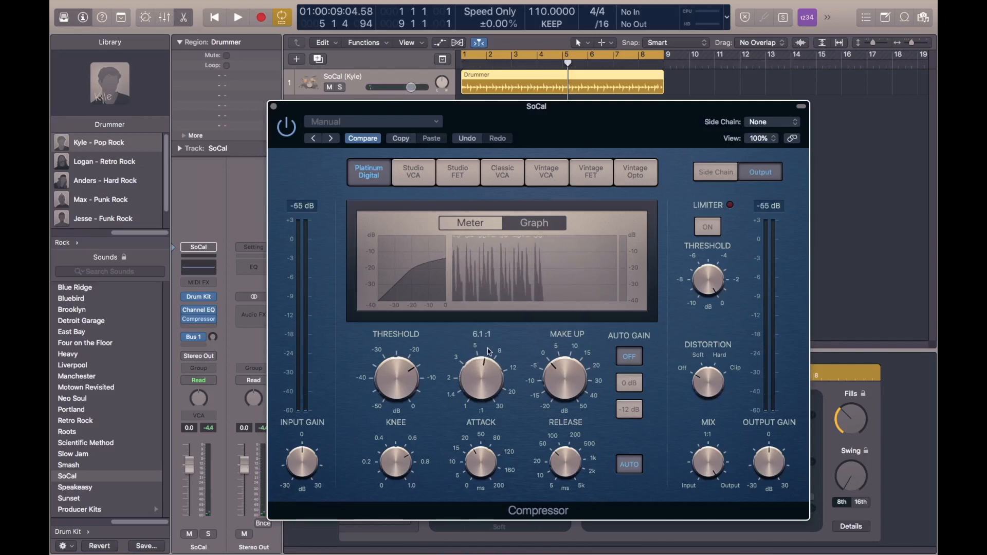
pyautogui.moveTo(431, 380); pyautogui.dragTo(431, 440)
pyautogui.press('space')
pyautogui.moveTo(390, 377); pyautogui.dragTo(393, 329)
pyautogui.moveTo(472, 343)
pyautogui.press('space')
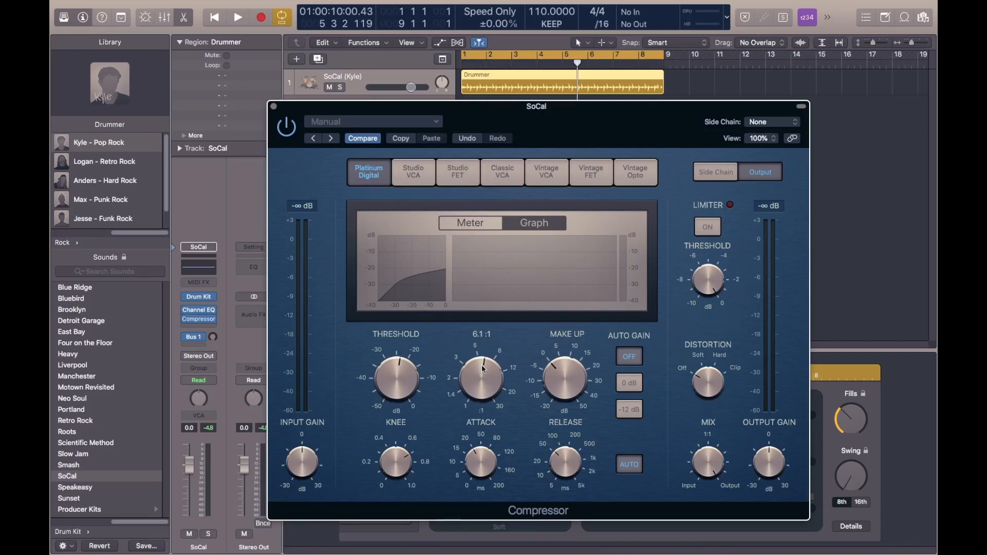
# Raise the compressor's ratio to its maximum of 30.0:1.
pyautogui.moveTo(489, 381); pyautogui.dragTo(474, 370)
pyautogui.moveTo(486, 378); pyautogui.dragTo(483, 371)
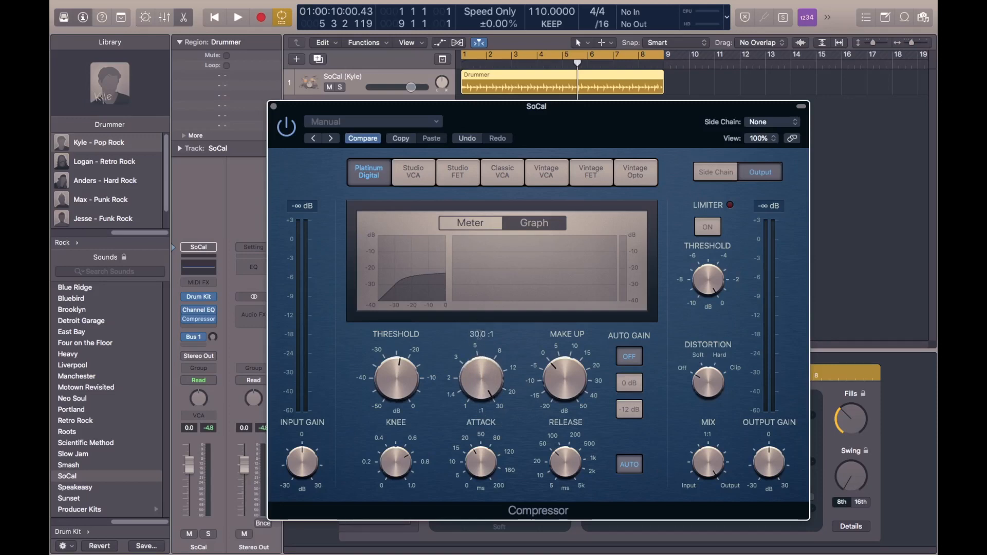
pyautogui.moveTo(467, 392)
pyautogui.mouseDown()
pyautogui.moveTo(481, 349)
pyautogui.moveTo(479, 381)
pyautogui.mouseUp()
pyautogui.moveTo(417, 388)
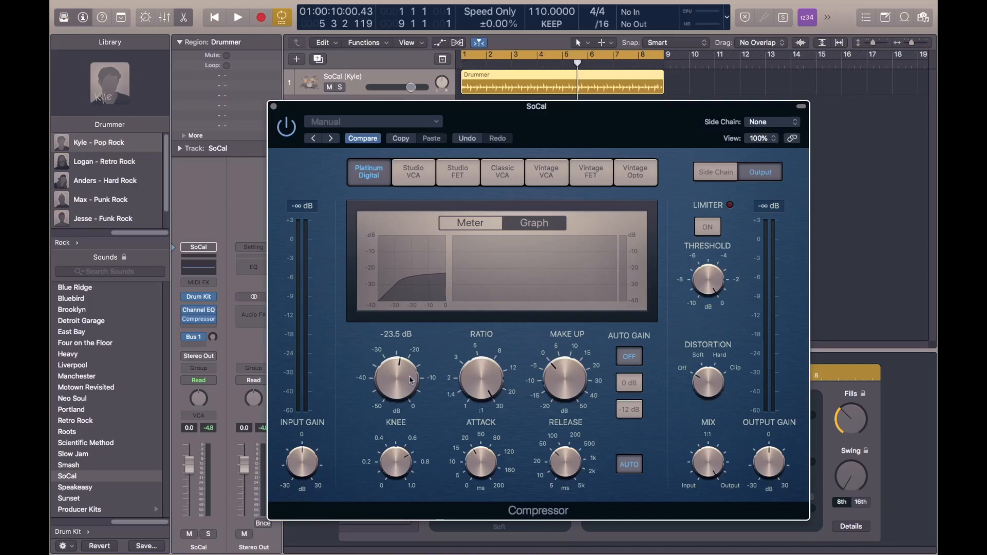
# Lower the threshold to its -50 dB minimum and set the knee to 1.0 while auditioning the drum loop.
pyautogui.press('space')
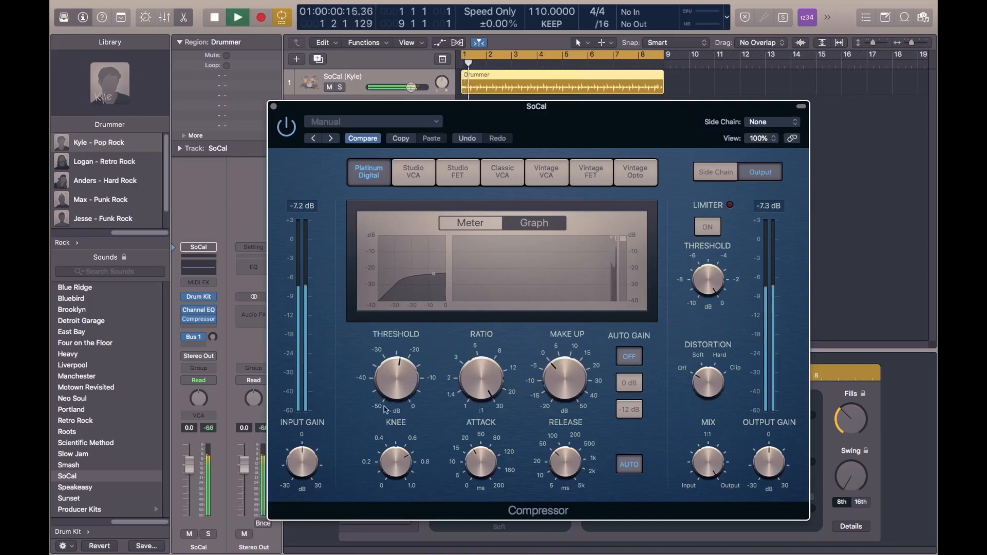
pyautogui.moveTo(402, 373); pyautogui.dragTo(421, 471)
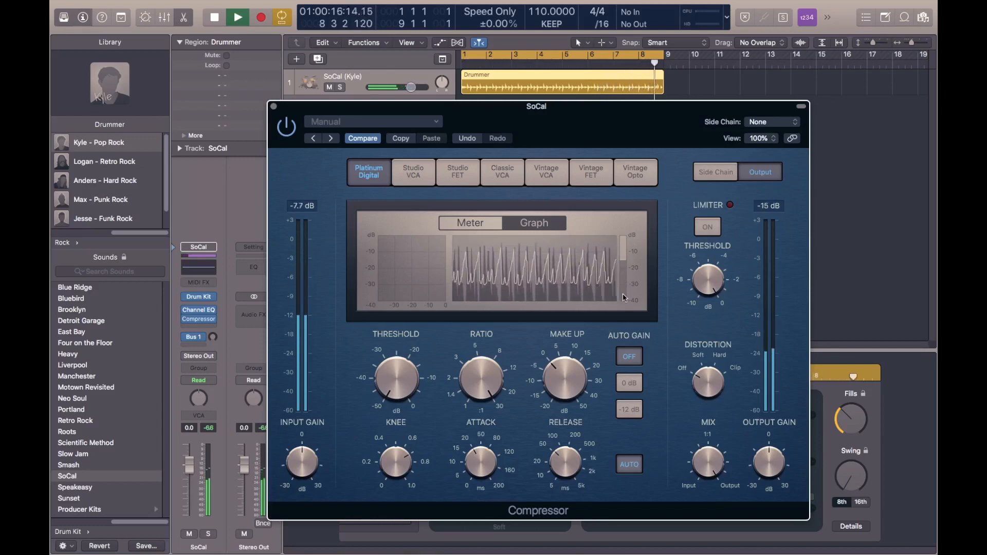
pyautogui.moveTo(377, 444)
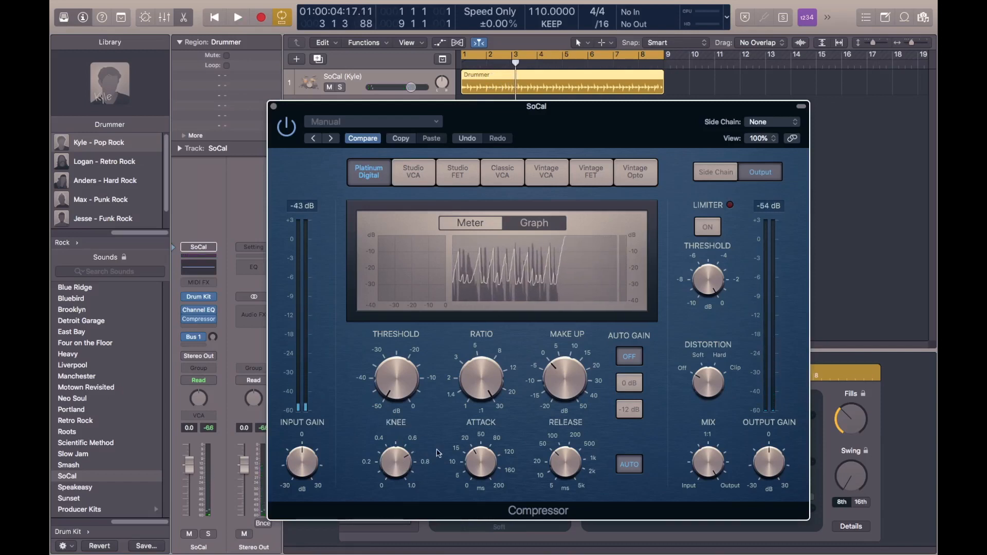
pyautogui.moveTo(406, 459)
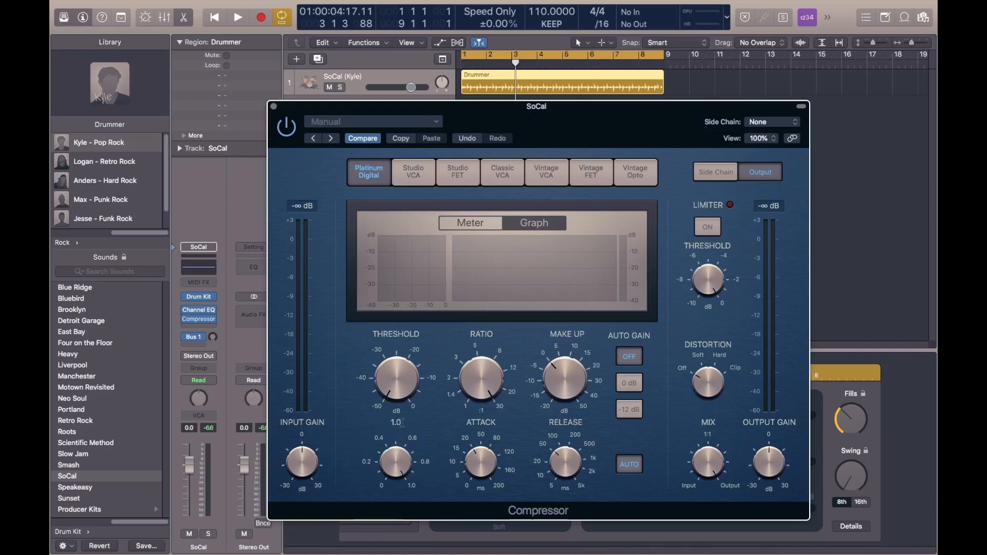
pyautogui.press('space')
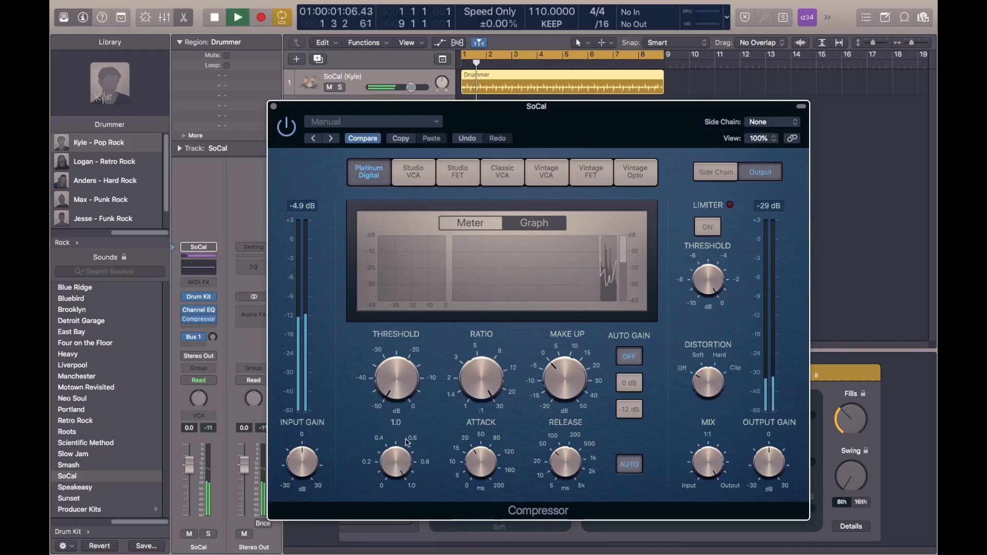
# Bring the threshold up to about -16 dB and reduce the ratio to about 3:1 during playback.
pyautogui.moveTo(404, 383); pyautogui.dragTo(403, 372)
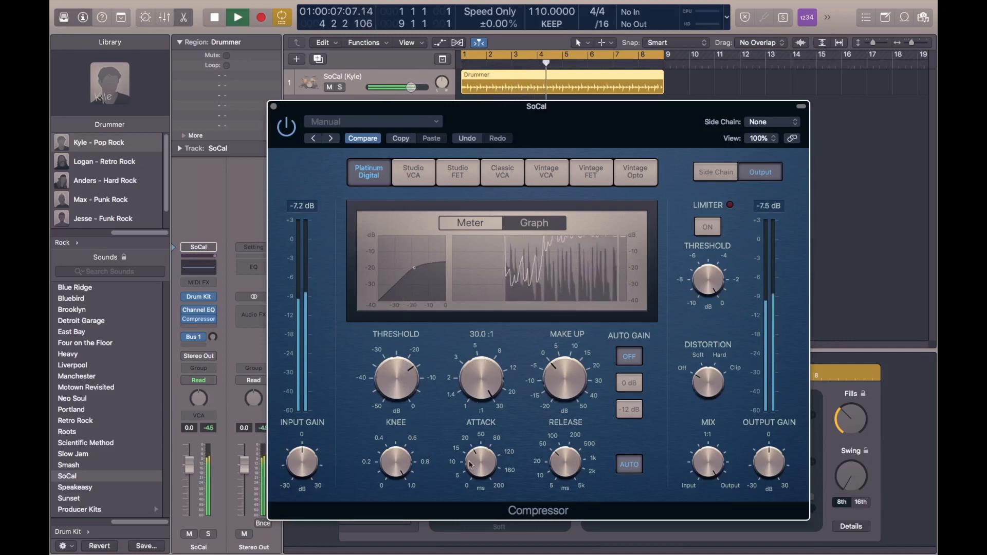
pyautogui.moveTo(478, 400); pyautogui.dragTo(474, 495)
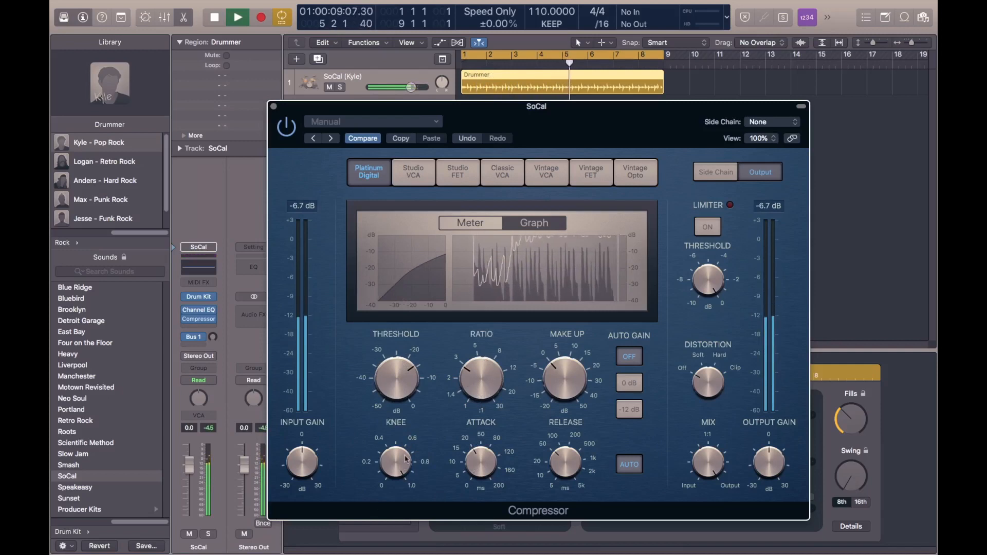
# Audition the knee at 1.0 and 0.0, and leave it at about 0.6.
pyautogui.moveTo(395, 467); pyautogui.dragTo(402, 458)
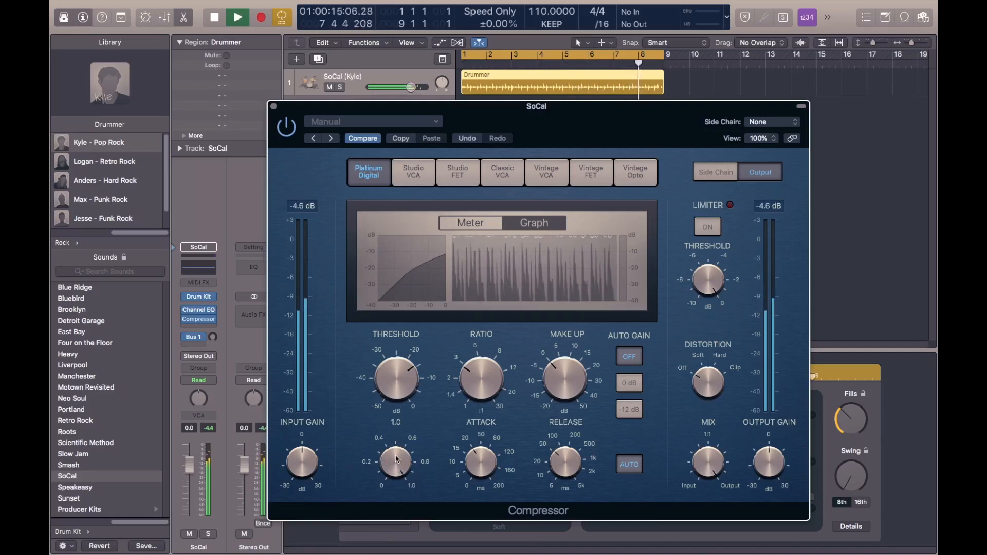
pyautogui.moveTo(396, 461); pyautogui.dragTo(393, 523)
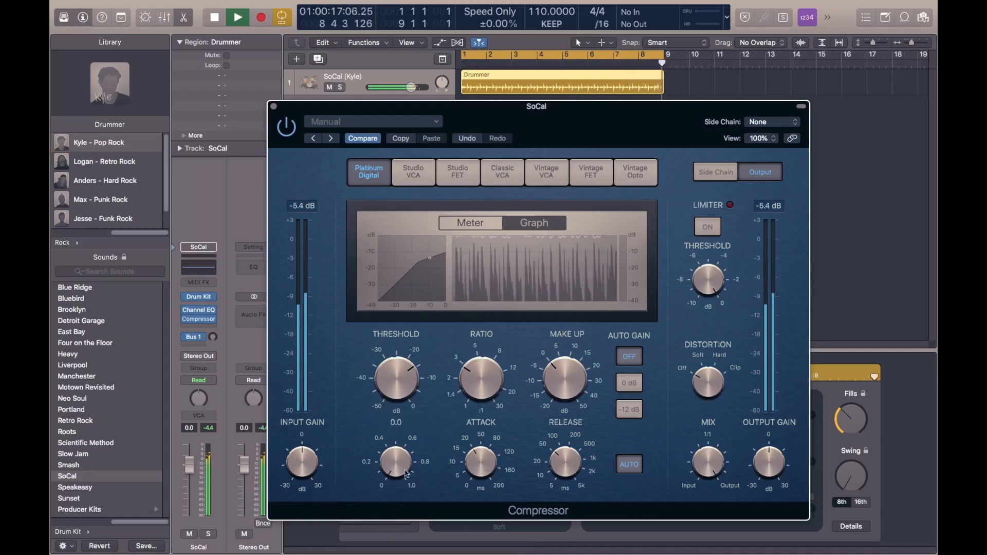
pyautogui.moveTo(395, 330)
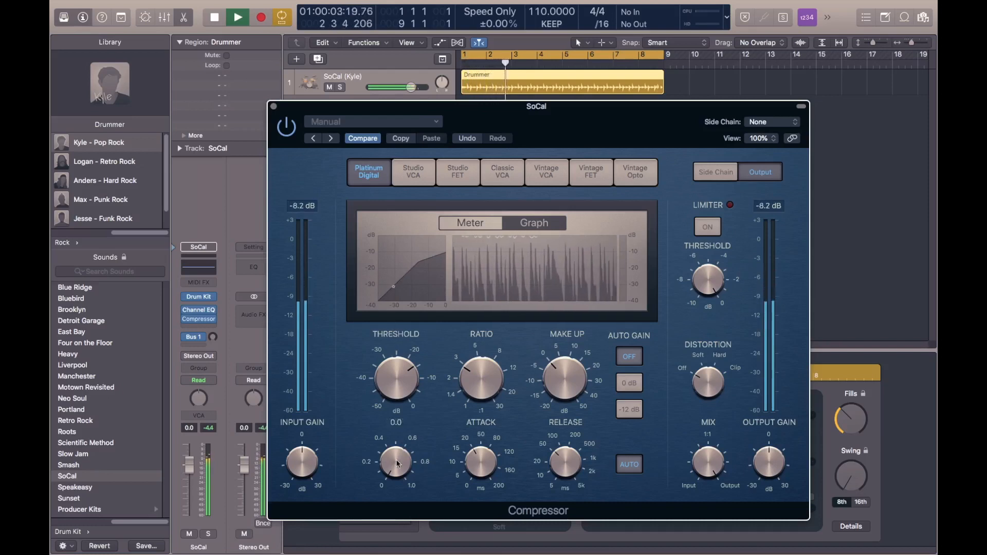
pyautogui.moveTo(397, 465)
pyautogui.moveTo(397, 466)
pyautogui.mouseDown()
pyautogui.moveTo(394, 443)
pyautogui.moveTo(396, 451)
pyautogui.mouseUp()
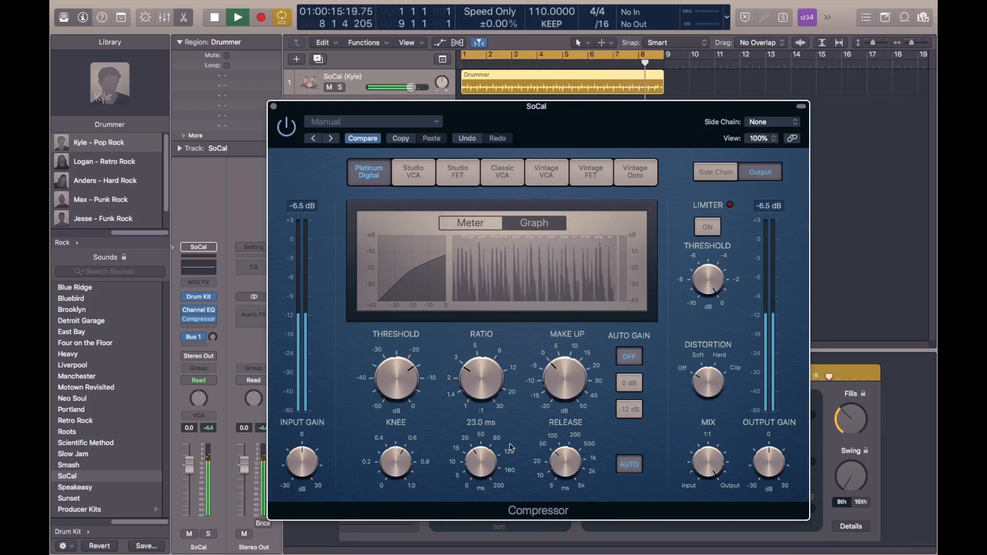
# Stop playback, set the compressor's attack to 0.0 ms, and replay the drum loop.
pyautogui.press('space')
pyautogui.moveTo(466, 457)
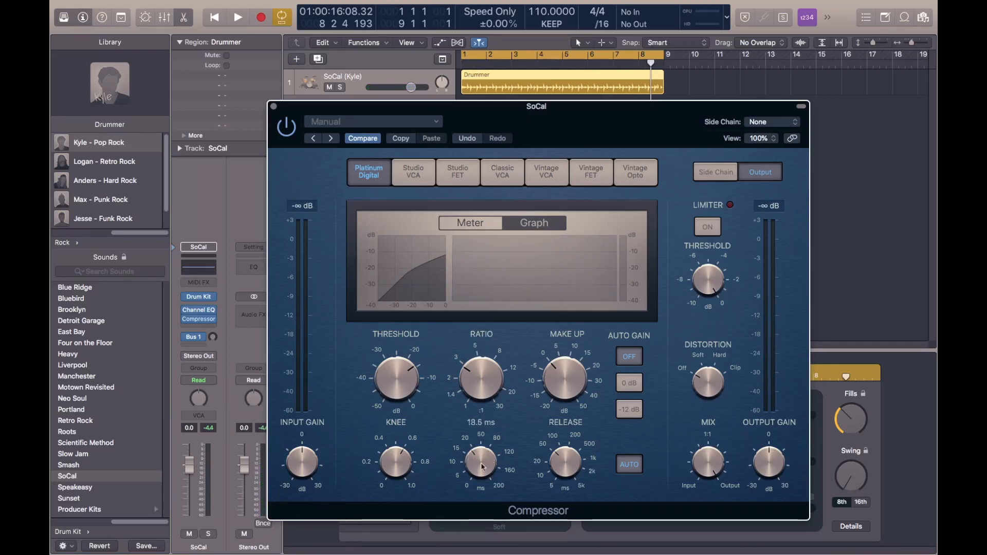
pyautogui.moveTo(482, 467); pyautogui.dragTo(477, 516)
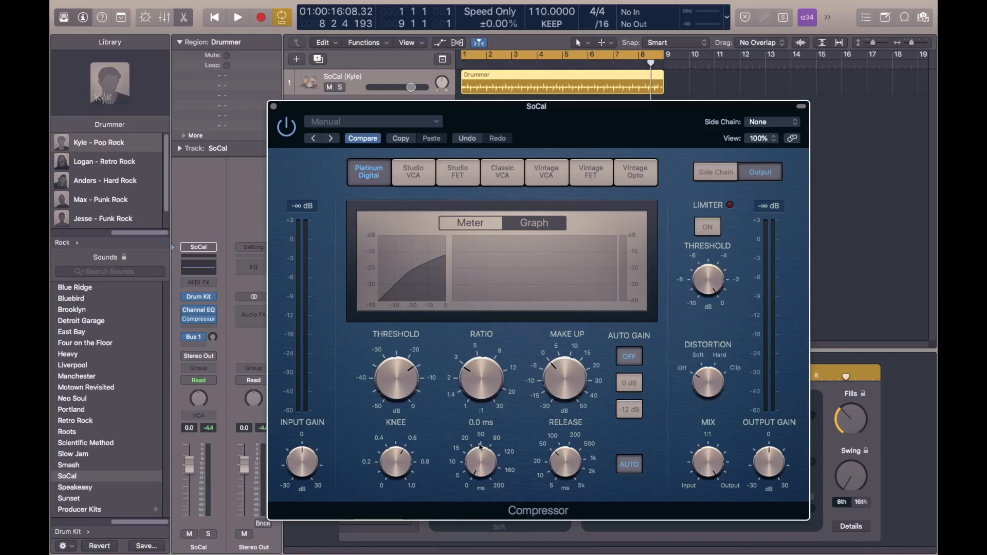
pyautogui.press('space')
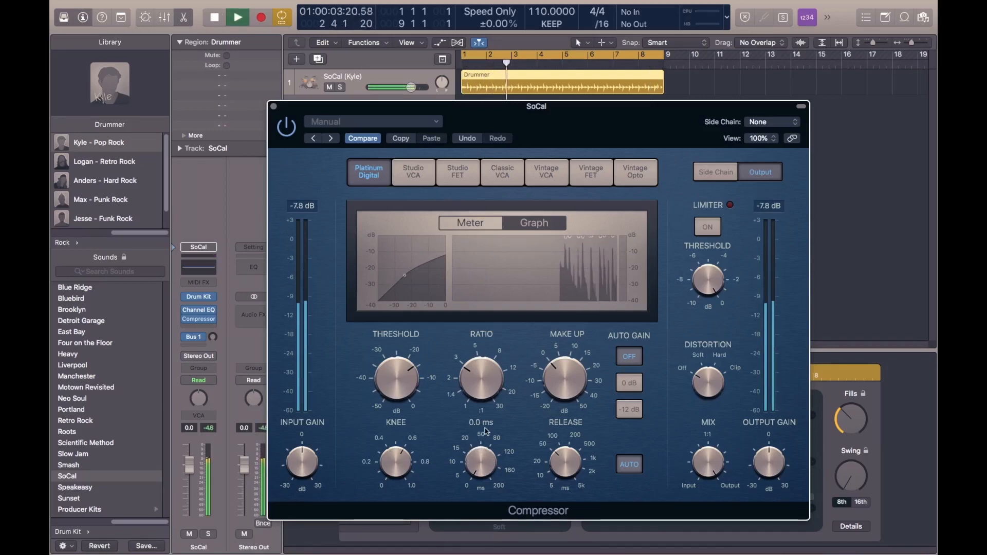
# Set the compressor's attack to 200.0 ms and audition the drum loop.
pyautogui.moveTo(400, 360)
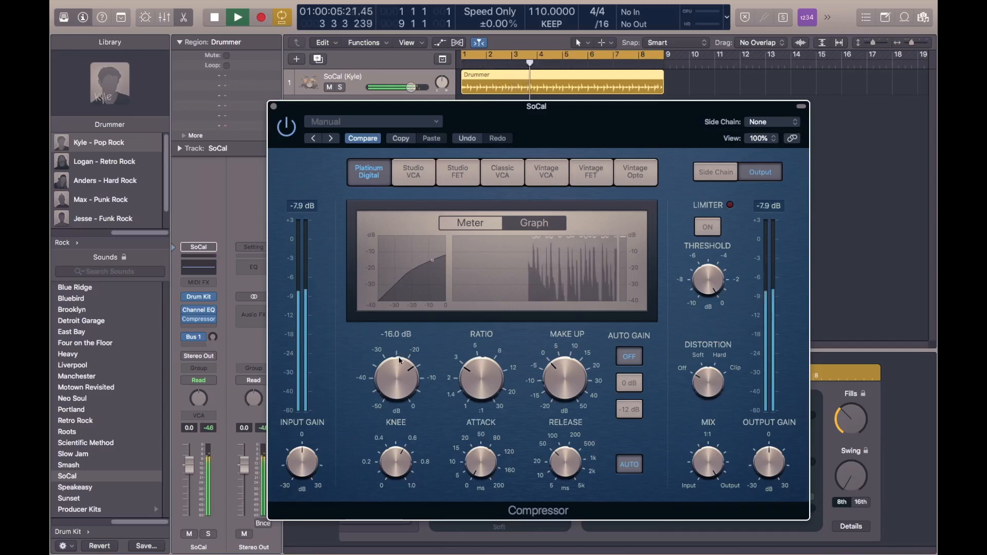
pyautogui.moveTo(485, 469)
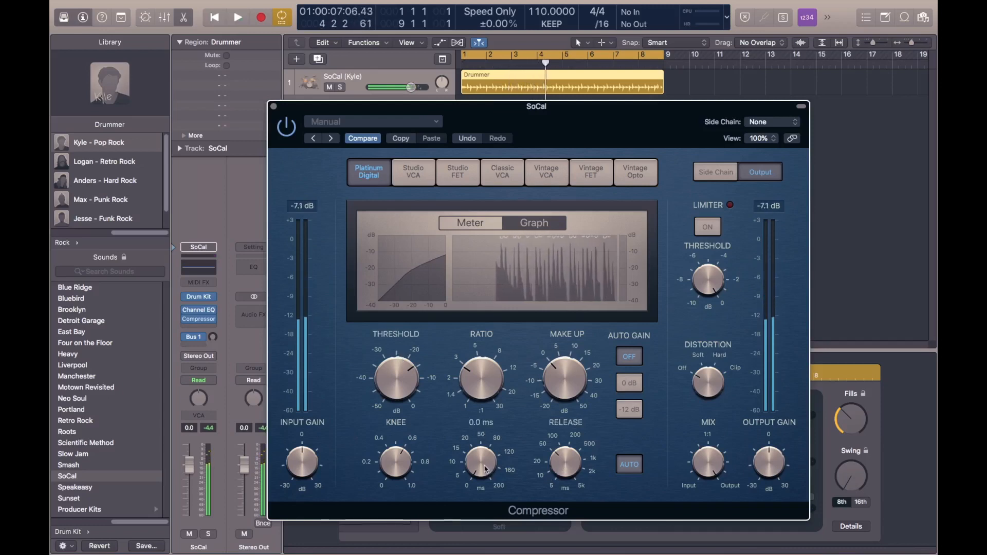
pyautogui.moveTo(485, 468); pyautogui.dragTo(492, 477)
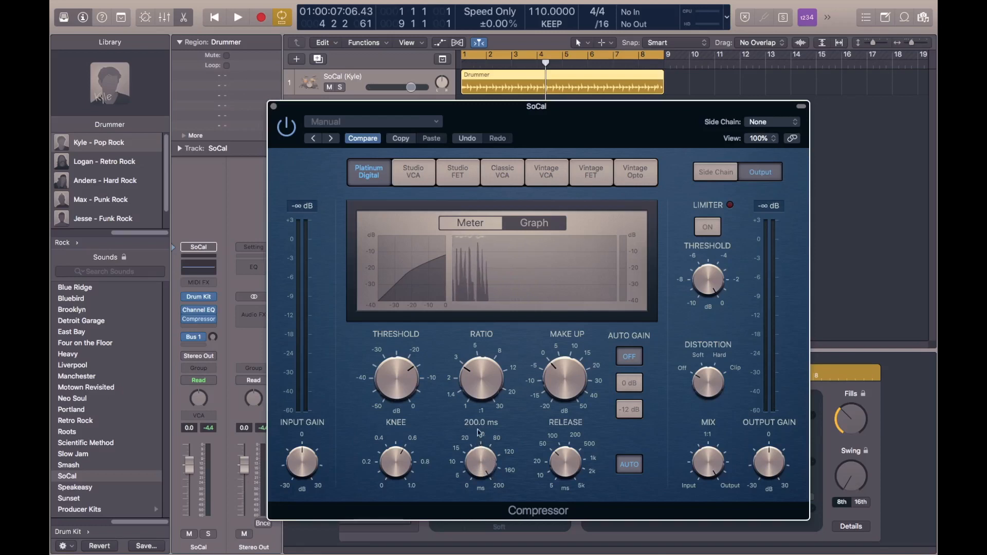
pyautogui.press('space')
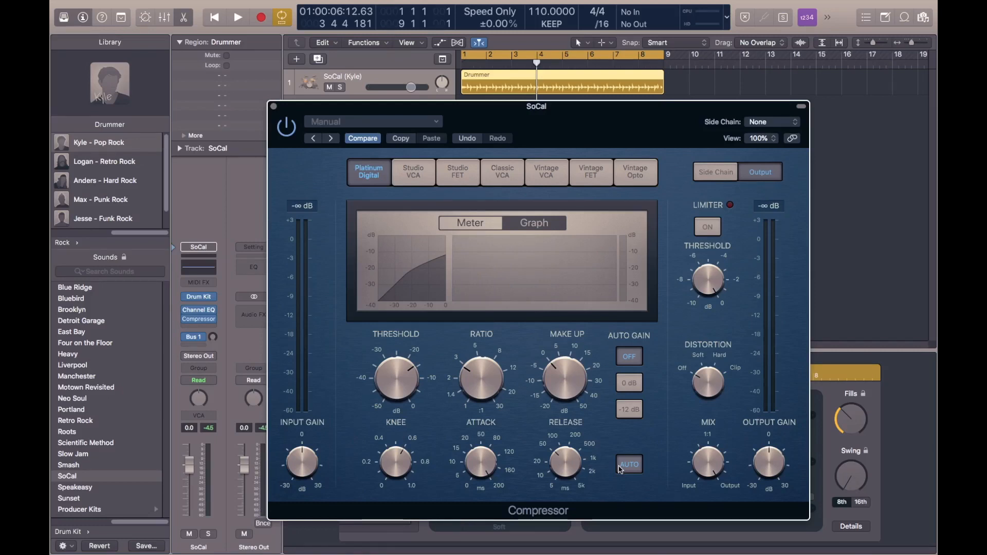
pyautogui.moveTo(479, 458)
pyautogui.mouseDown()
pyautogui.moveTo(478, 526)
pyautogui.moveTo(491, 451)
pyautogui.mouseUp()
pyautogui.moveTo(470, 484); pyautogui.dragTo(479, 479)
# Sweep the release time up and down, and leave it between 10 and 20 ms.
pyautogui.moveTo(548, 433)
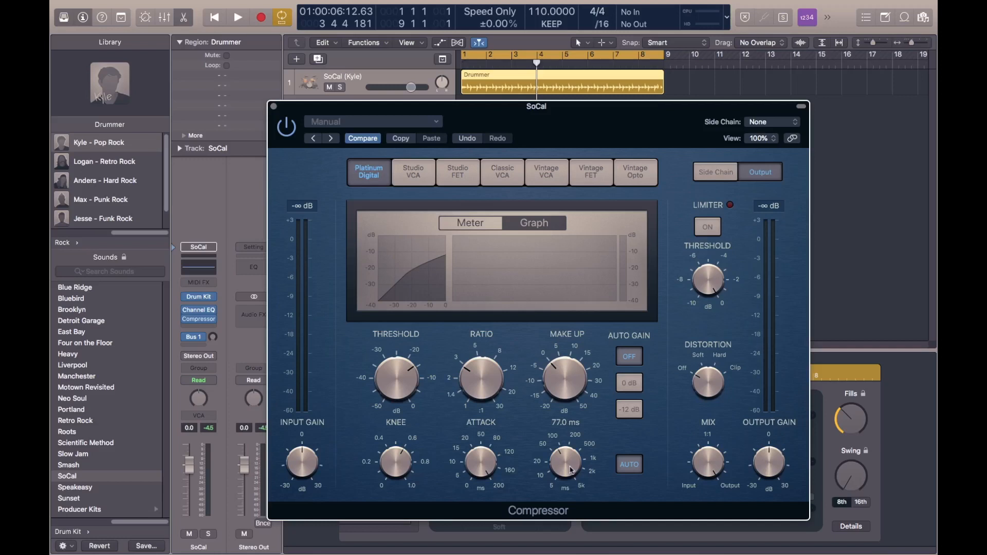
pyautogui.moveTo(570, 469); pyautogui.dragTo(571, 397)
pyautogui.moveTo(564, 467)
pyautogui.moveTo(565, 451); pyautogui.dragTo(567, 487)
pyautogui.moveTo(567, 479); pyautogui.dragTo(572, 504)
pyautogui.moveTo(569, 466); pyautogui.dragTo(568, 459)
# Play the drum loop while raising the ratio to 19.0:1 and lowering the threshold to its -50 dB minimum.
pyautogui.moveTo(555, 391)
pyautogui.press('space')
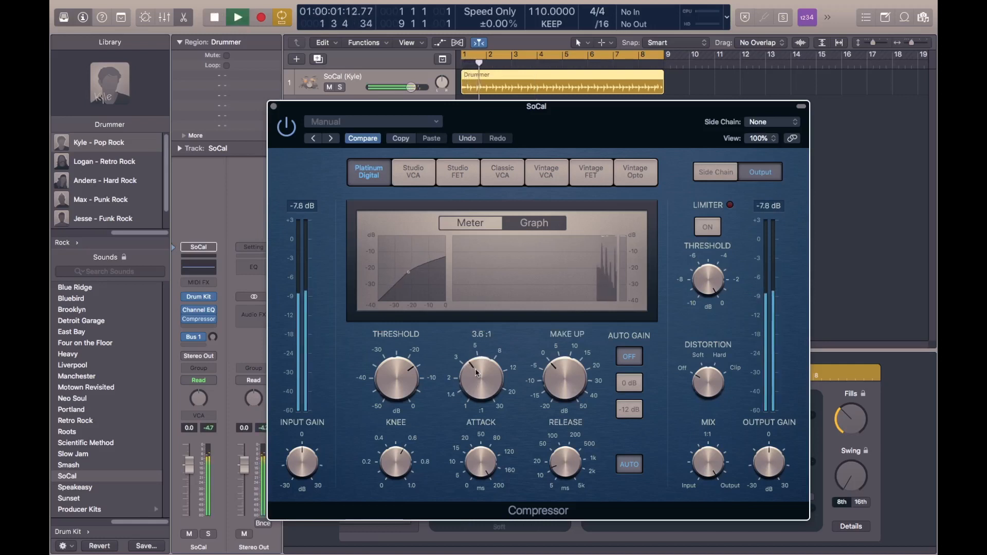
pyautogui.moveTo(476, 373)
pyautogui.mouseDown()
pyautogui.moveTo(490, 344)
pyautogui.moveTo(487, 377)
pyautogui.mouseUp()
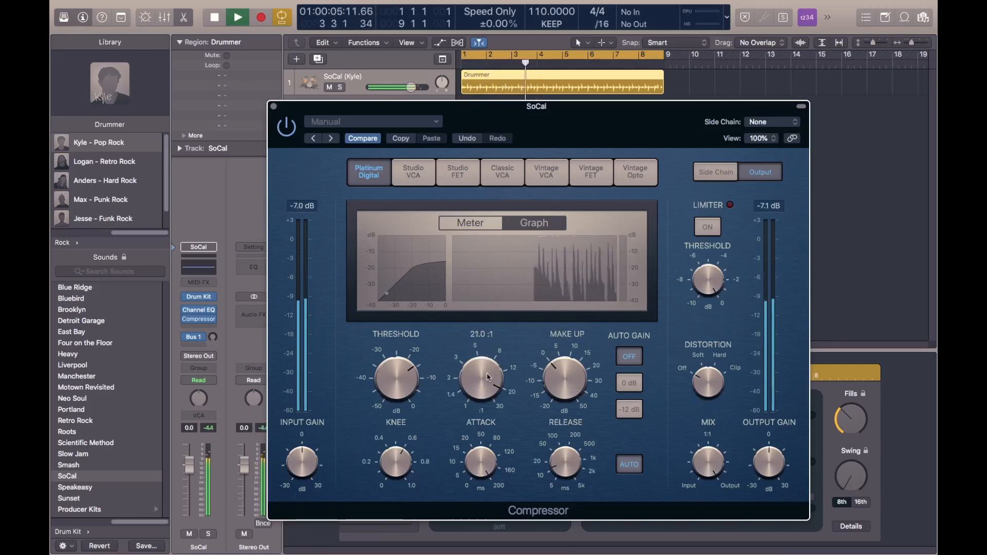
pyautogui.moveTo(405, 374); pyautogui.dragTo(402, 448)
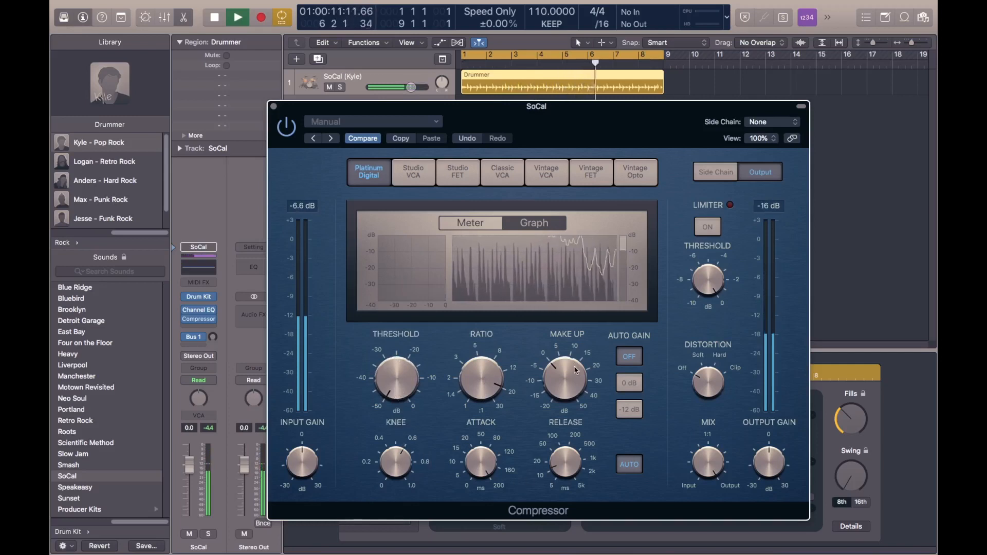
# Raise the make-up gain to 9.0 dB during playback and bring it back down to -0.5 dB.
pyautogui.moveTo(575, 370)
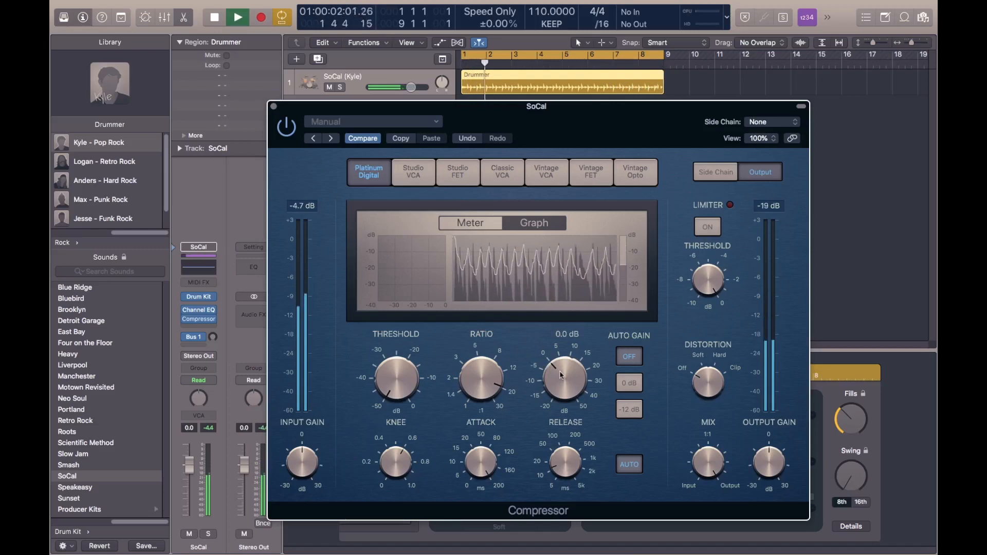
pyautogui.moveTo(561, 376); pyautogui.dragTo(565, 350)
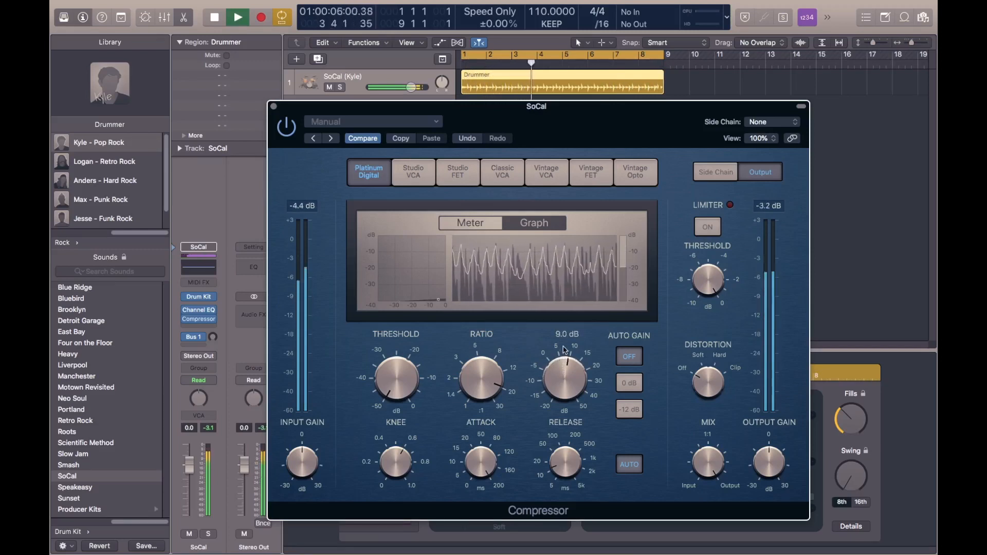
pyautogui.moveTo(483, 362)
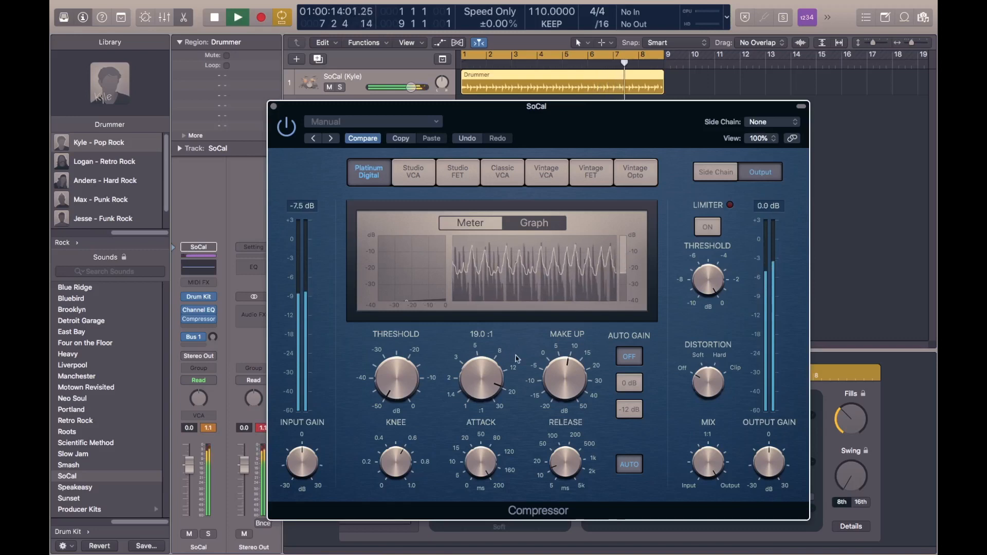
pyautogui.moveTo(567, 377); pyautogui.dragTo(564, 390)
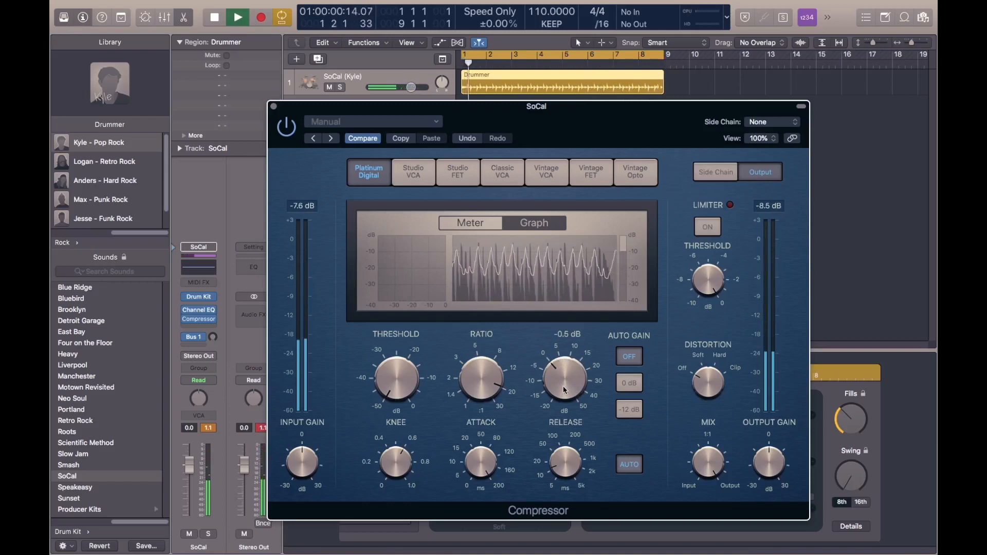